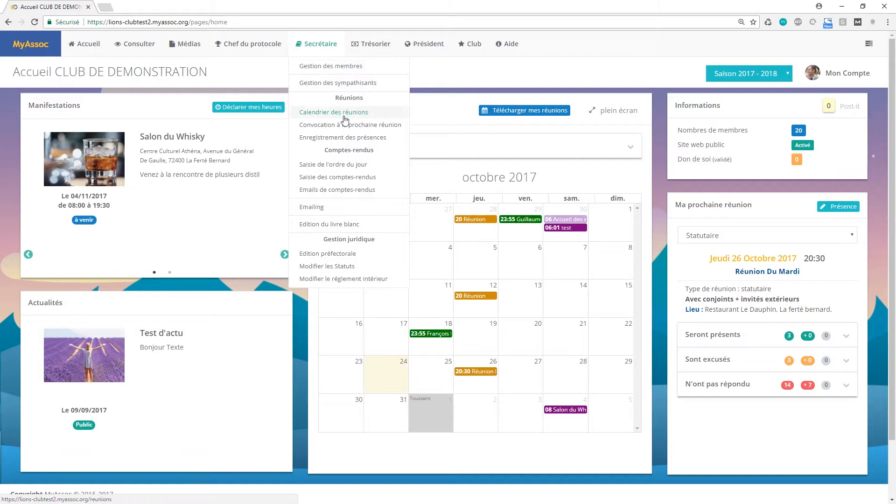
# In the attendance record of the 26/10/2017 meeting, set the second listed member's guests to 2, paid by the club
pyautogui.click(342, 112)
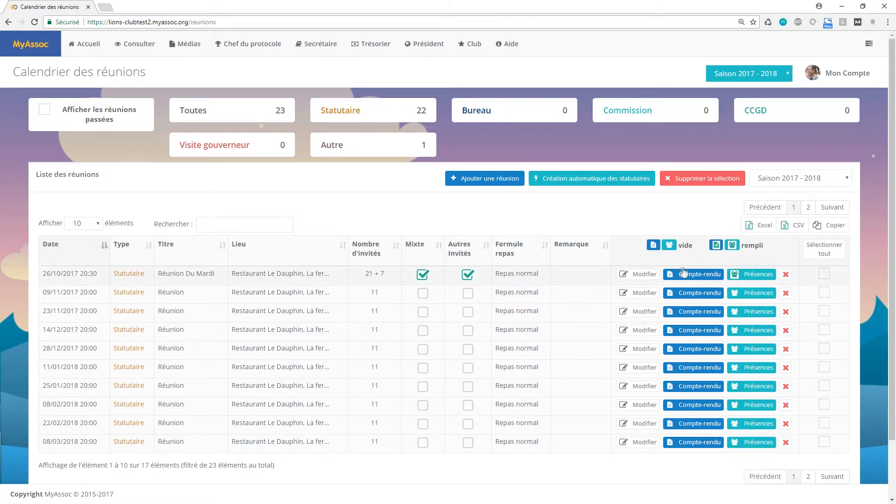
pyautogui.click(757, 279)
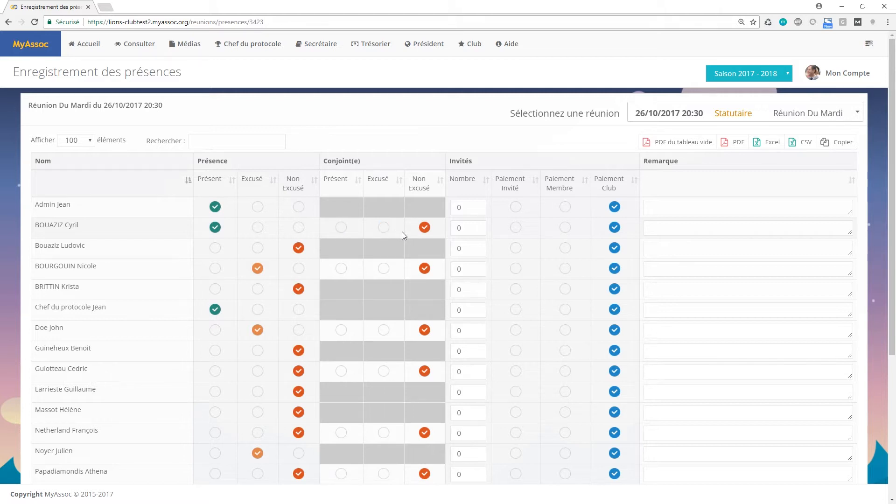
pyautogui.doubleClick(466, 229)
pyautogui.click(515, 227)
pyautogui.click(565, 229)
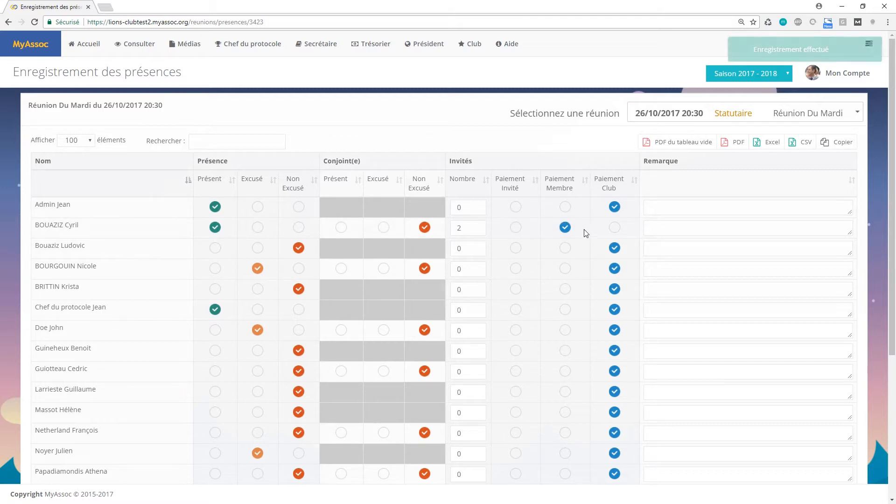
pyautogui.click(614, 228)
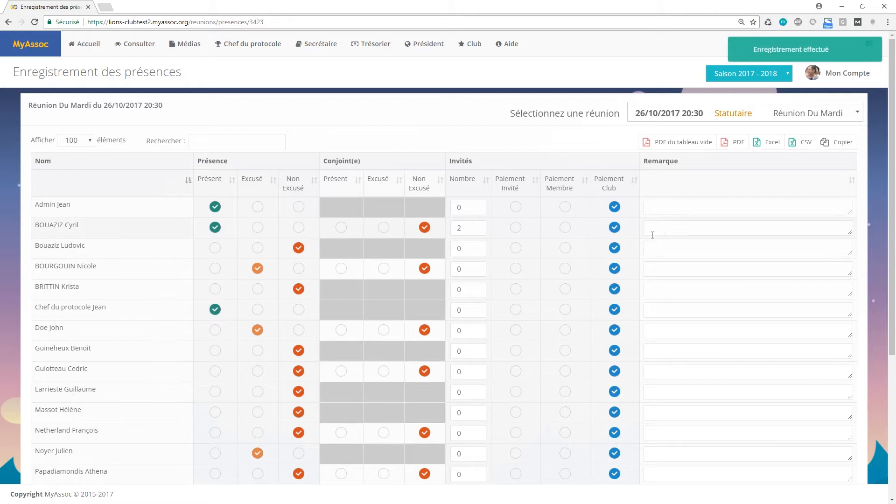
# Add the remark "Le maire et son adjoint" to the same member's row and look through the rest of the attendance list
pyautogui.click(667, 231)
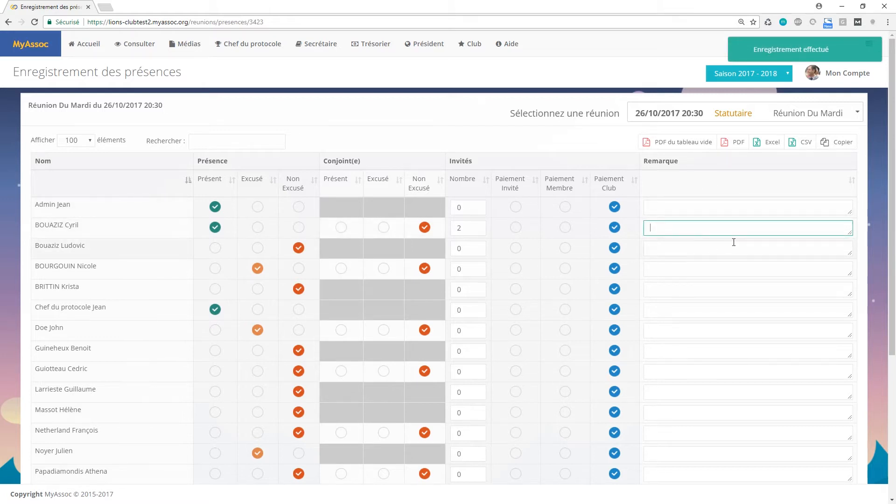
pyautogui.write('LE maire et son adjoint')
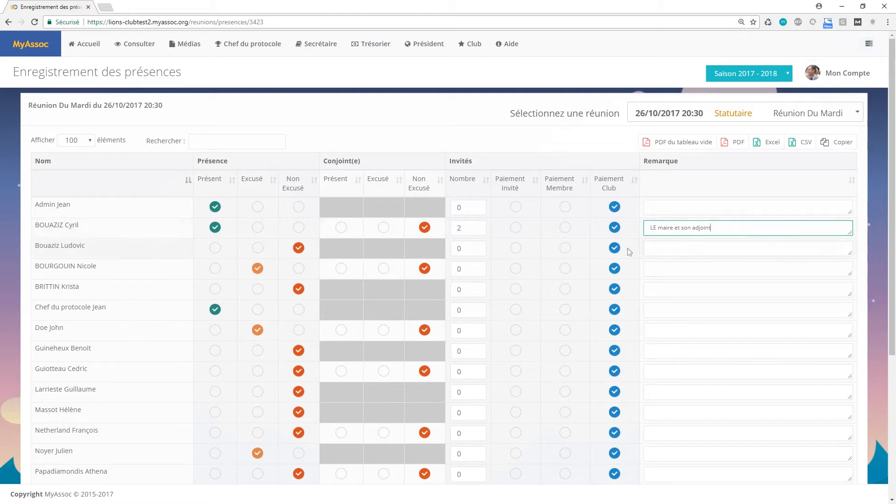
pyautogui.click(687, 208)
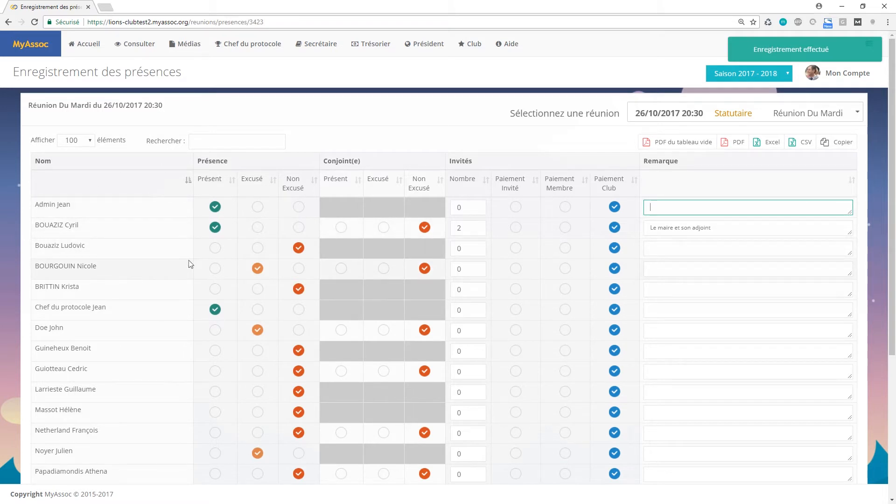
pyautogui.scroll(-5, 189, 262)
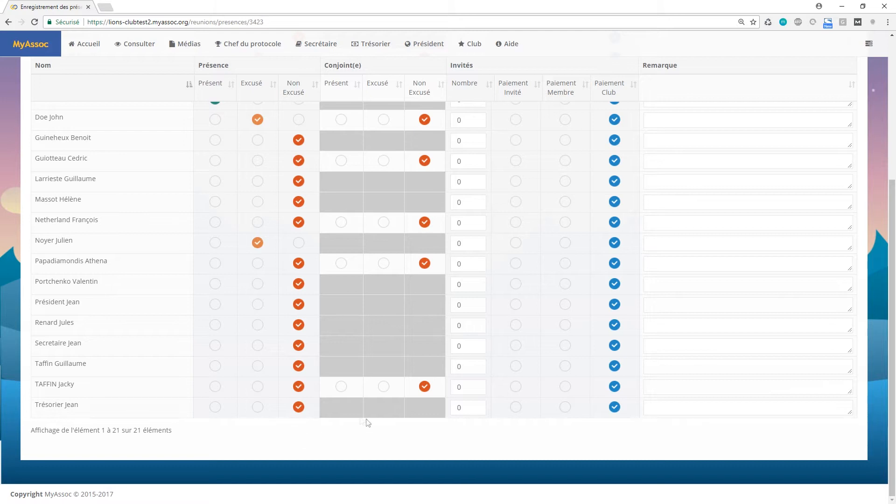
pyautogui.scroll(5, 451, 423)
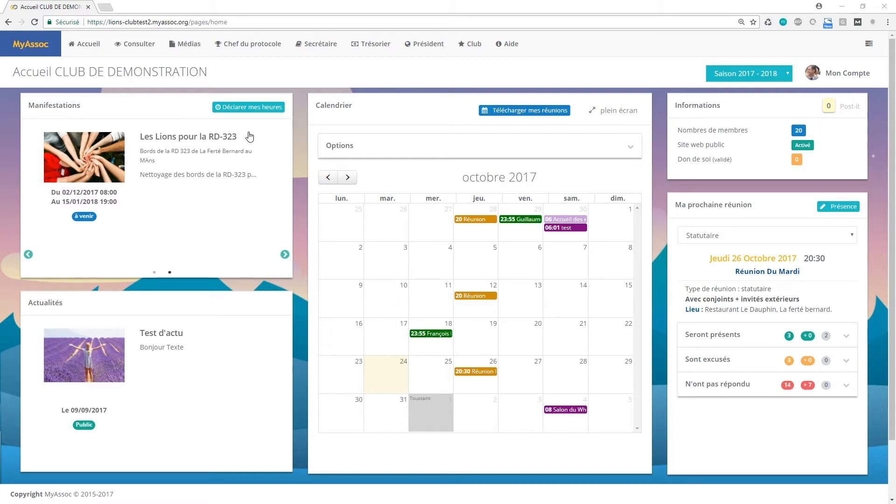
# Open the report of the 26/10/2017 meeting from the meeting calendar
pyautogui.moveTo(300, 54)
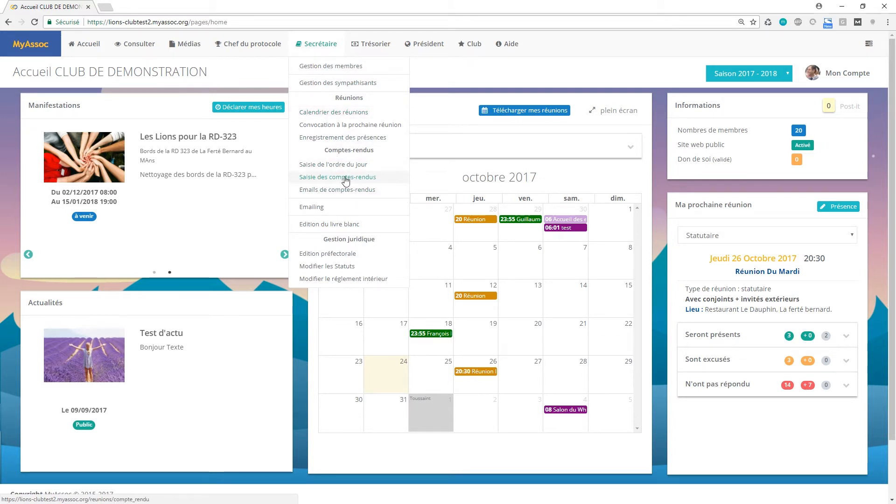
pyautogui.click(334, 113)
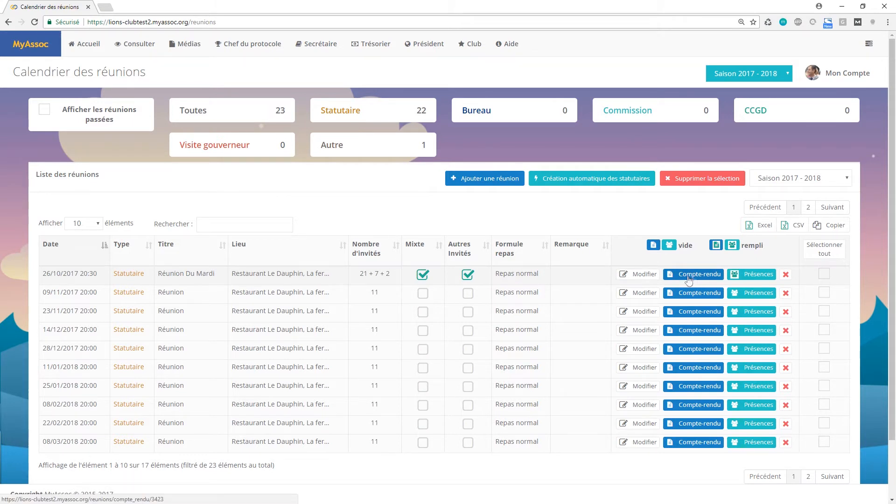
pyautogui.click(675, 280)
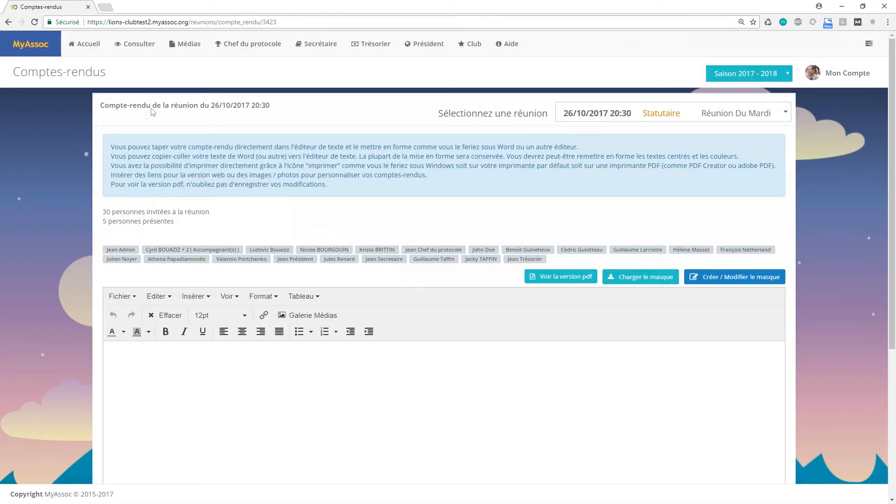
# Check the meeting selector for meetings that already have a report, and examine the attendee list above the report editor
pyautogui.click(653, 115)
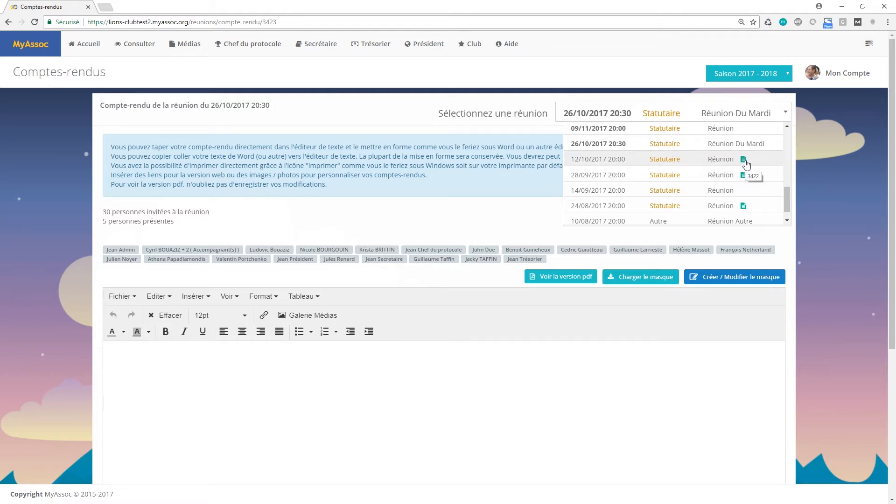
pyautogui.click(460, 158)
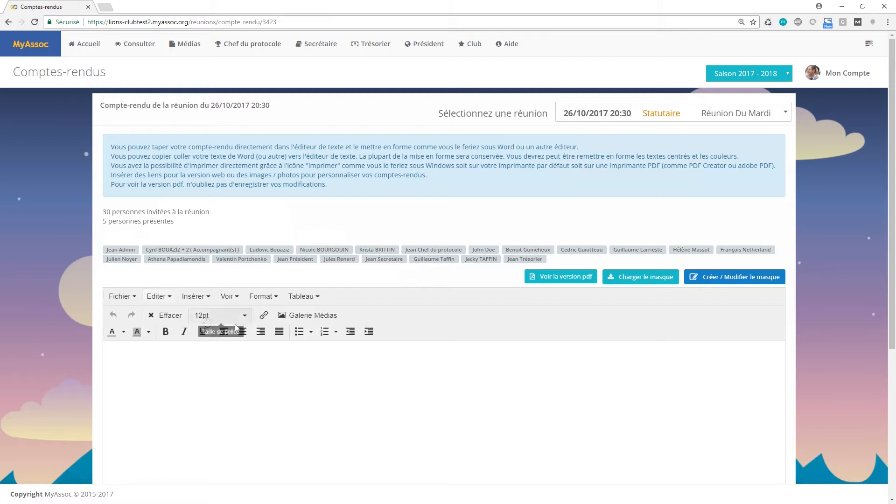
pyautogui.scroll(-2, 229, 327)
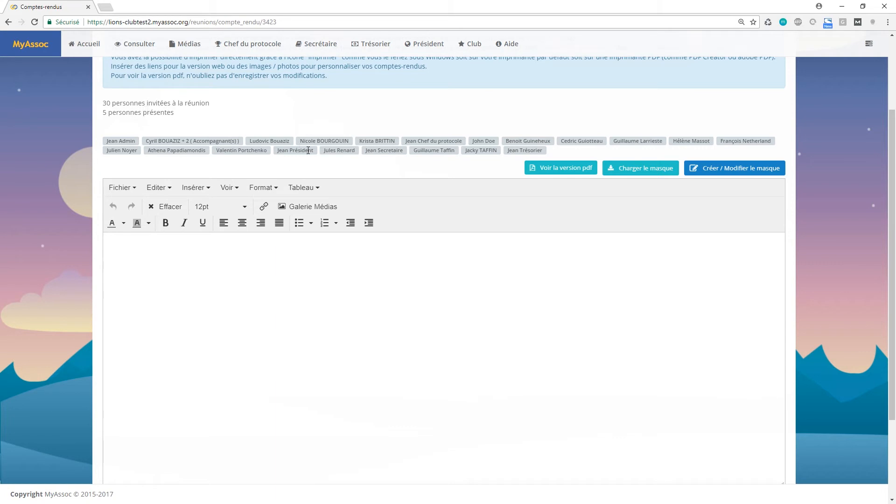
pyautogui.scroll(2, 307, 150)
pyautogui.scroll(-2, 325, 197)
# Switch to the Word document and copy its full text, from TITRE 1 to TITRE 5
pyautogui.moveTo(0, 61); pyautogui.dragTo(559, 61)
pyautogui.click(472, 178)
pyautogui.moveTo(409, 177); pyautogui.dragTo(573, 387)
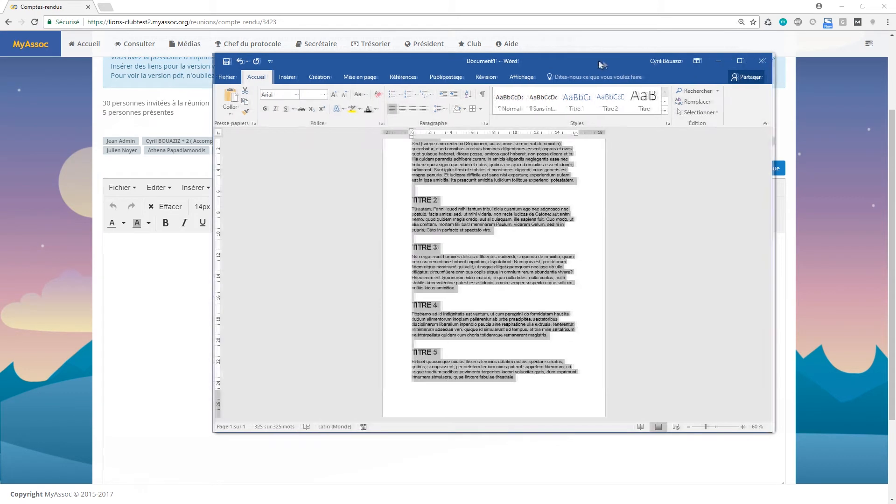
pyautogui.moveTo(603, 65); pyautogui.dragTo(0, 62)
# Paste the copied Word text into the empty meeting report and look through it
pyautogui.click(175, 276)
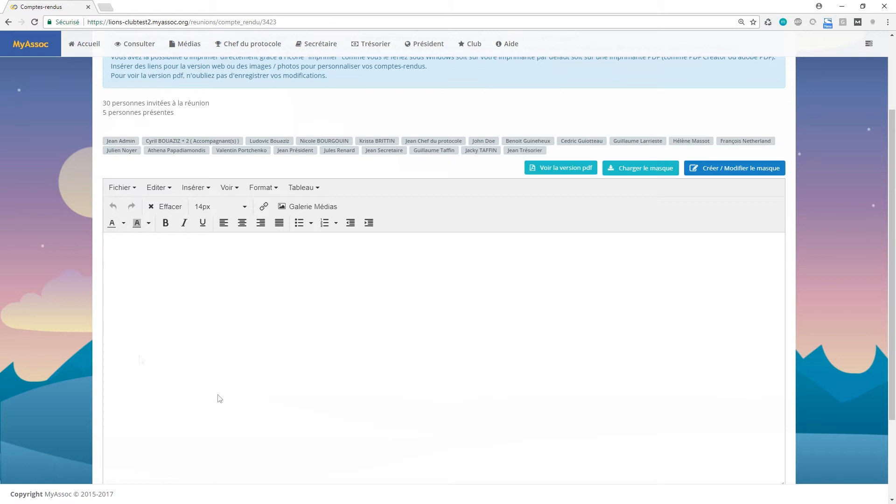
pyautogui.rightClick(115, 246)
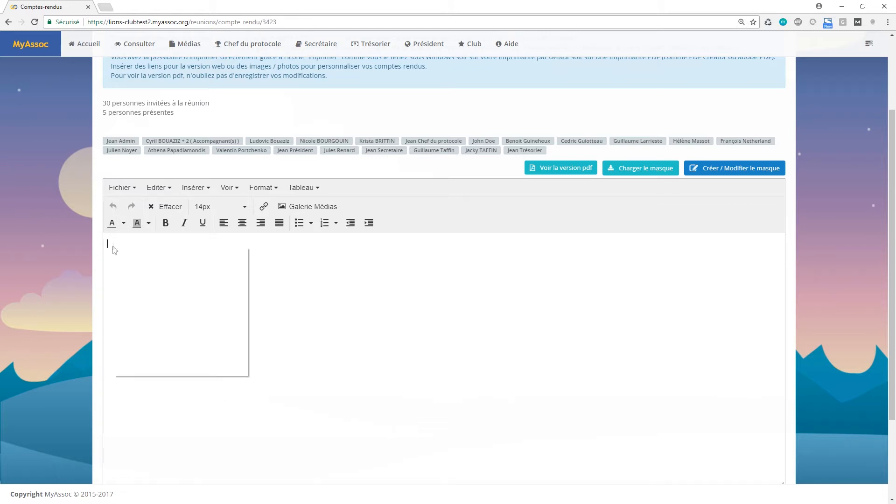
pyautogui.click(107, 250)
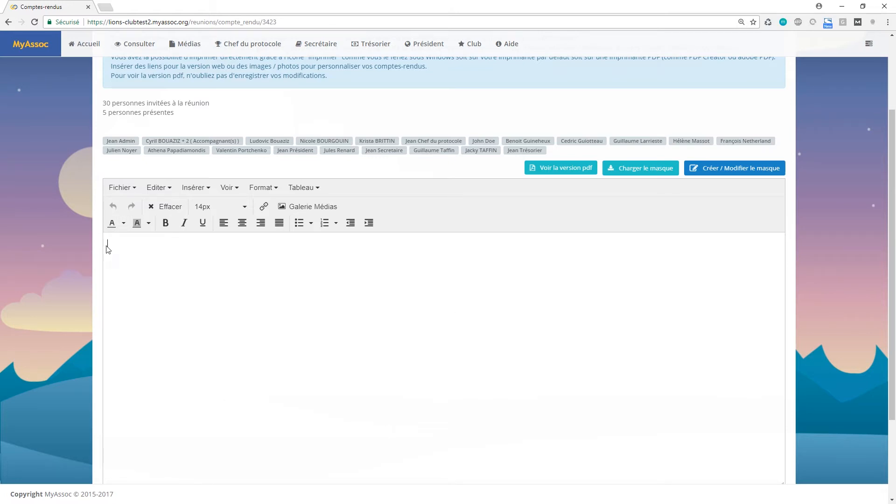
pyautogui.hotkey('ctrl', 'v')
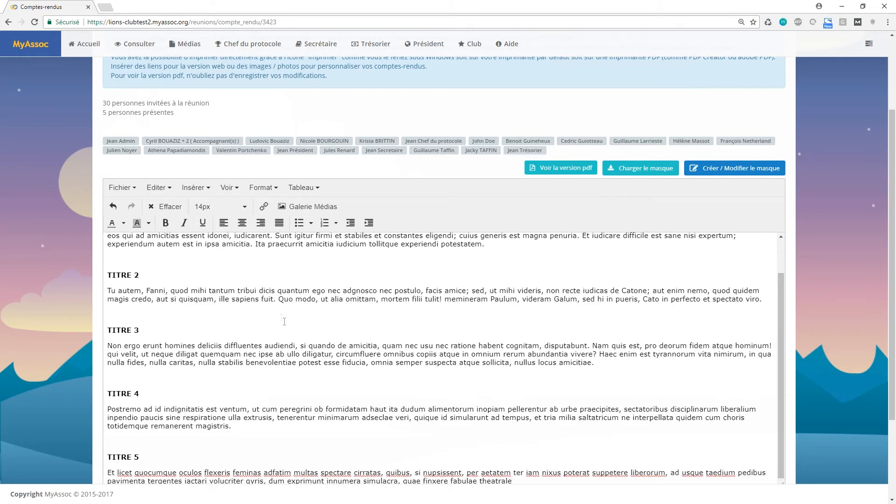
pyautogui.scroll(4, 264, 405)
pyautogui.scroll(-1, 508, 404)
pyautogui.scroll(-5, 848, 399)
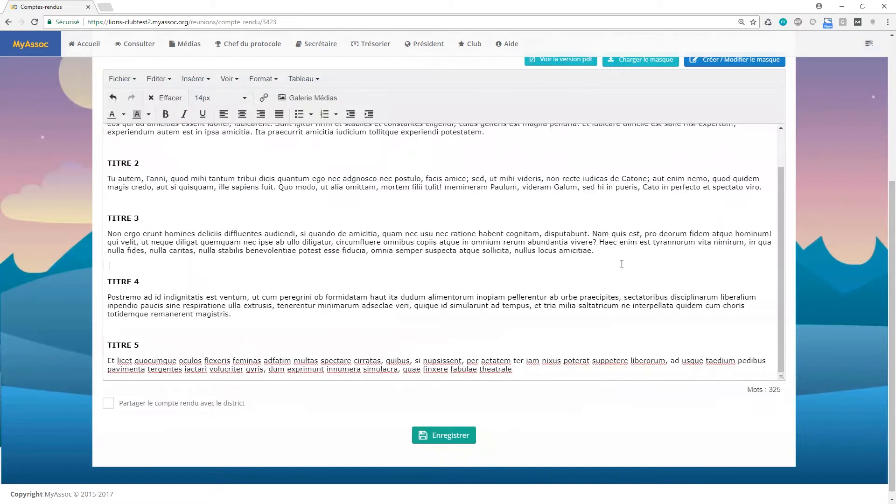
# Make the paragraph under TITRE 1 bold
pyautogui.scroll(1, 728, 238)
pyautogui.click(501, 180)
pyautogui.moveTo(501, 180); pyautogui.dragTo(105, 150)
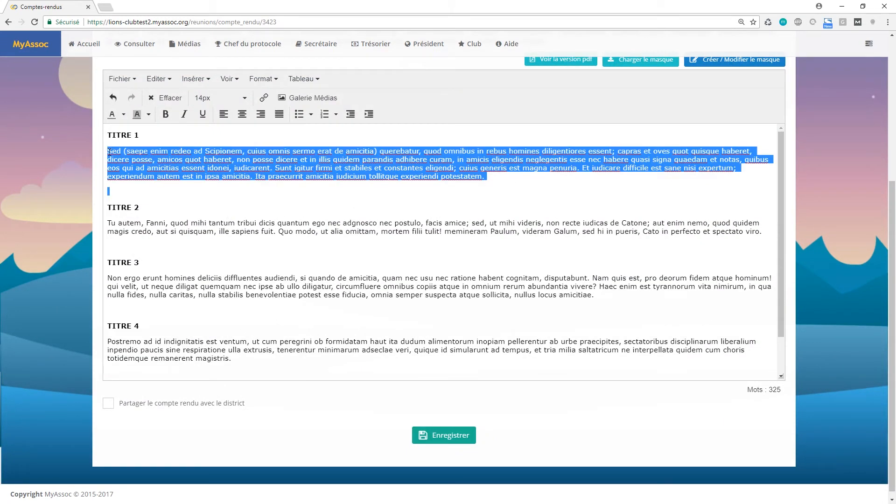
pyautogui.click(163, 115)
pyautogui.click(168, 143)
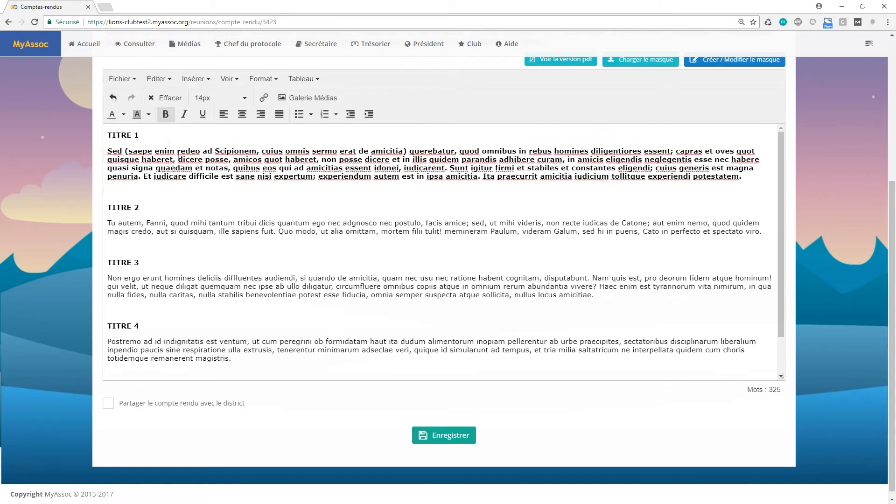
# Set the text colour of the TITRE 1 paragraph to red
pyautogui.moveTo(107, 151); pyautogui.dragTo(746, 186)
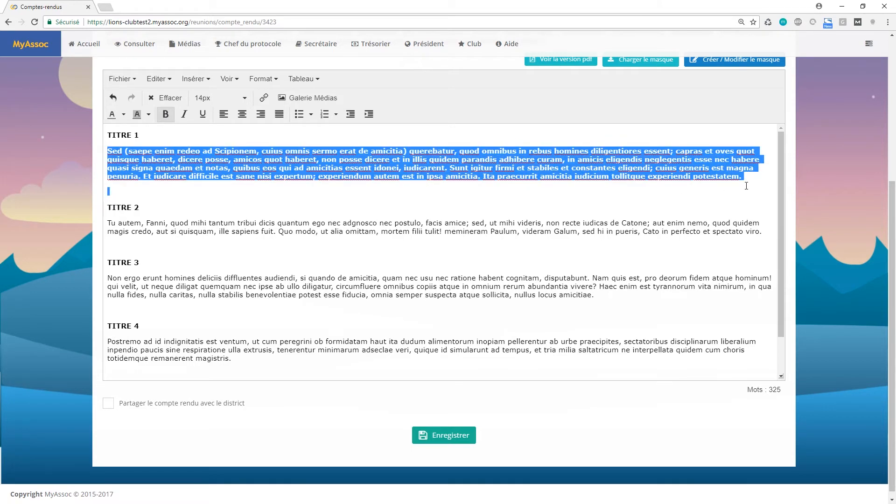
pyautogui.click(123, 115)
pyautogui.click(113, 154)
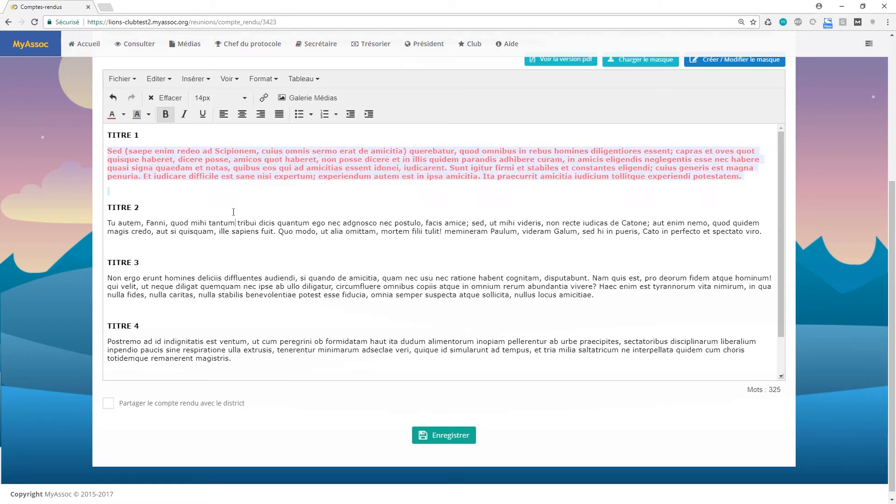
pyautogui.moveTo(108, 223); pyautogui.dragTo(235, 223)
# Insert the Mont-Saint-Michel image from the "Beaux paysages Français" folder below the TITRE 2 paragraph, in the largest fixed size
pyautogui.click(162, 250)
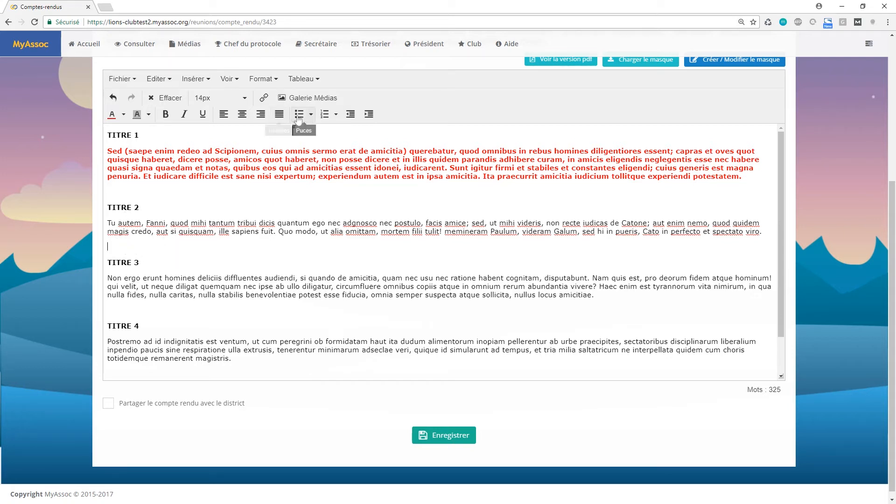
pyautogui.click(310, 99)
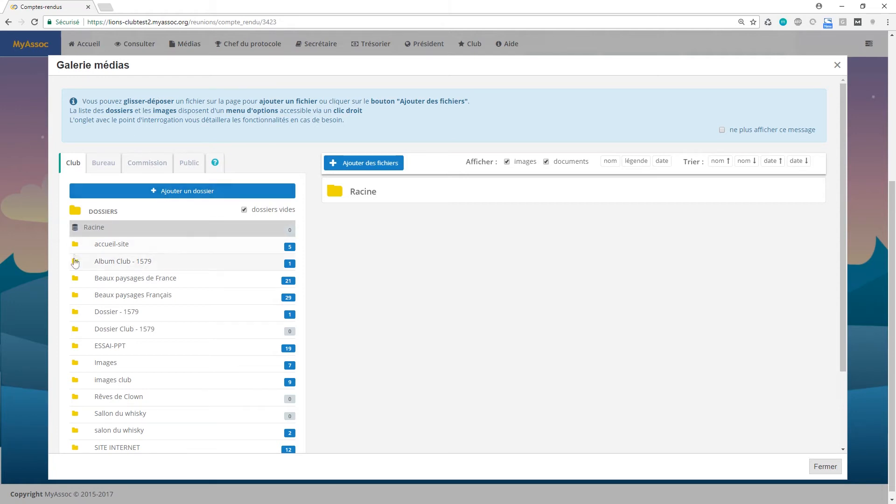
pyautogui.click(133, 301)
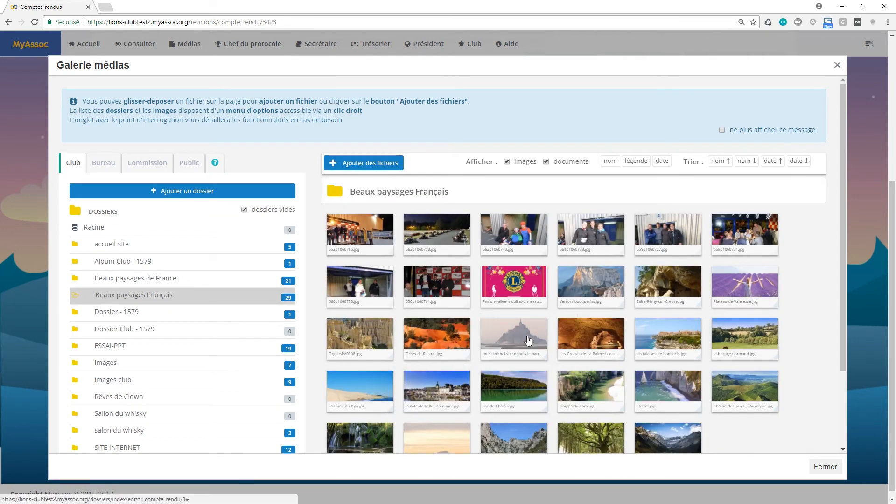
pyautogui.click(452, 388)
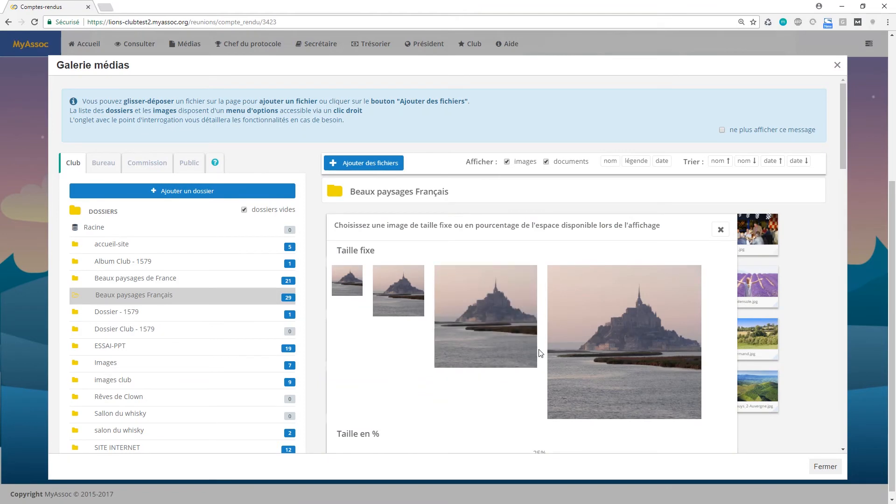
pyautogui.scroll(-2, 540, 350)
pyautogui.scroll(-2, 540, 349)
pyautogui.scroll(5, 560, 354)
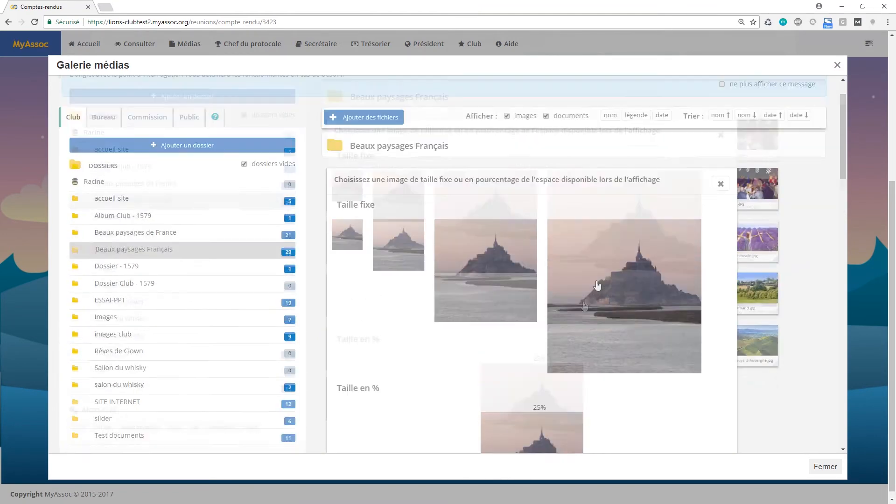
pyautogui.click(607, 339)
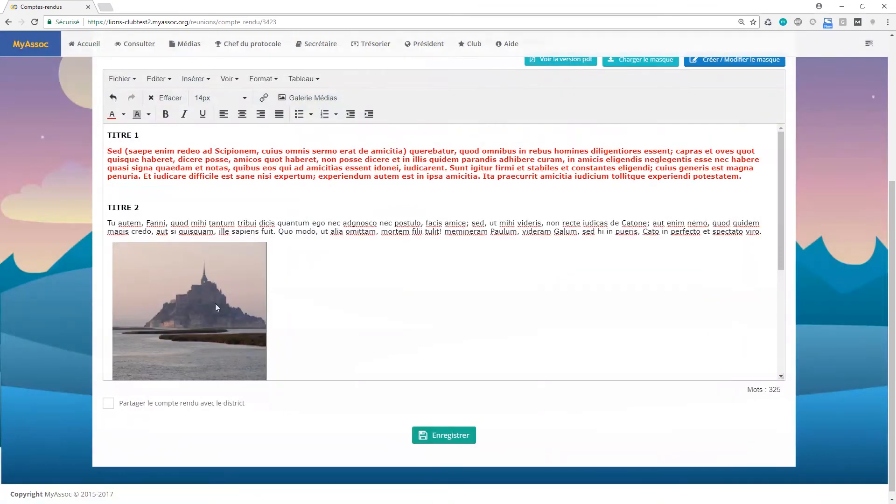
# Enlarge the inserted Mont-Saint-Michel image by its corner to a bit more than one and a half times its width
pyautogui.scroll(-4, 302, 332)
pyautogui.moveTo(246, 195); pyautogui.dragTo(368, 224)
pyautogui.click(491, 267)
pyautogui.scroll(7, 490, 267)
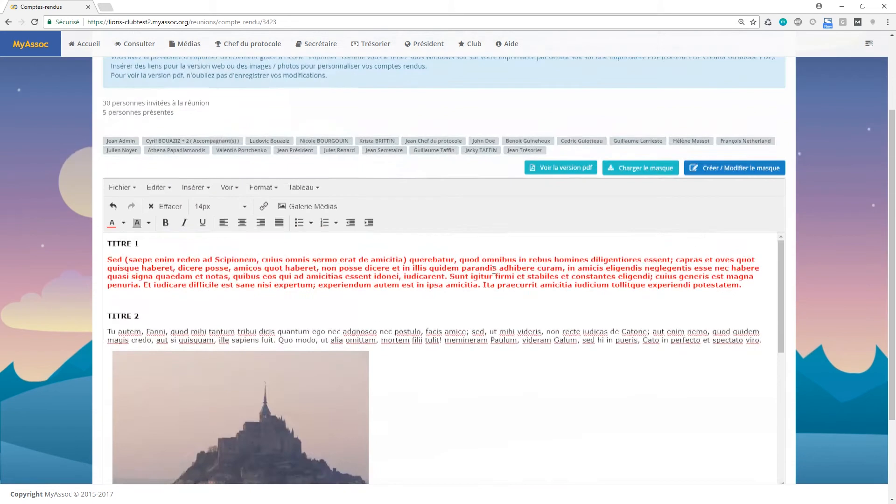
# Upload the sympahtisants CSV file to the "Test documents" gallery folder and insert its link below the TITRE 3 paragraph
pyautogui.scroll(-5, 493, 269)
pyautogui.scroll(-1, 452, 315)
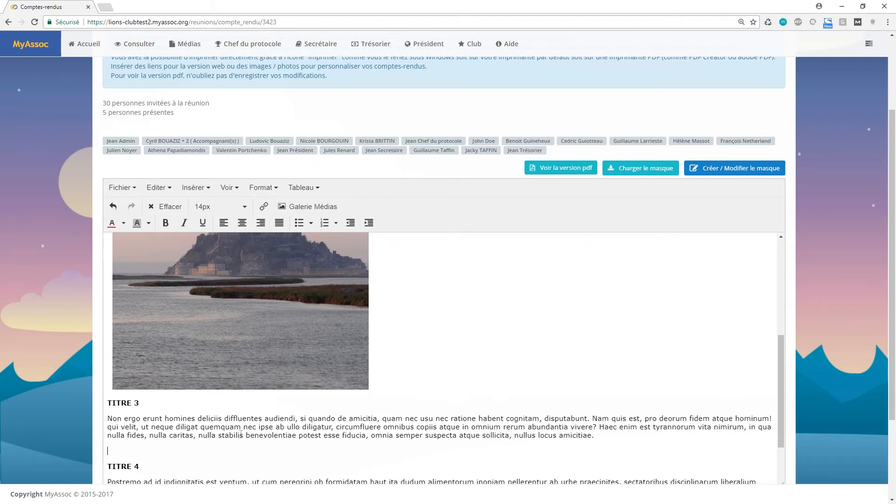
pyautogui.scroll(-3, 494, 403)
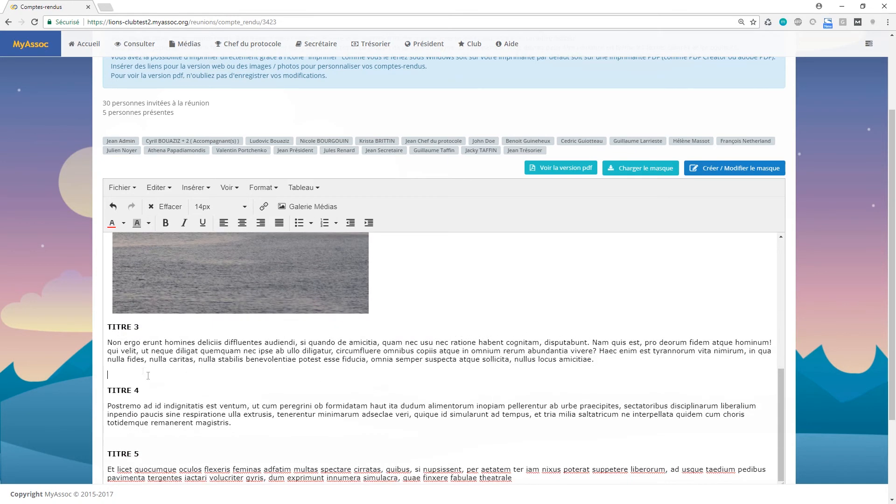
pyautogui.click(309, 206)
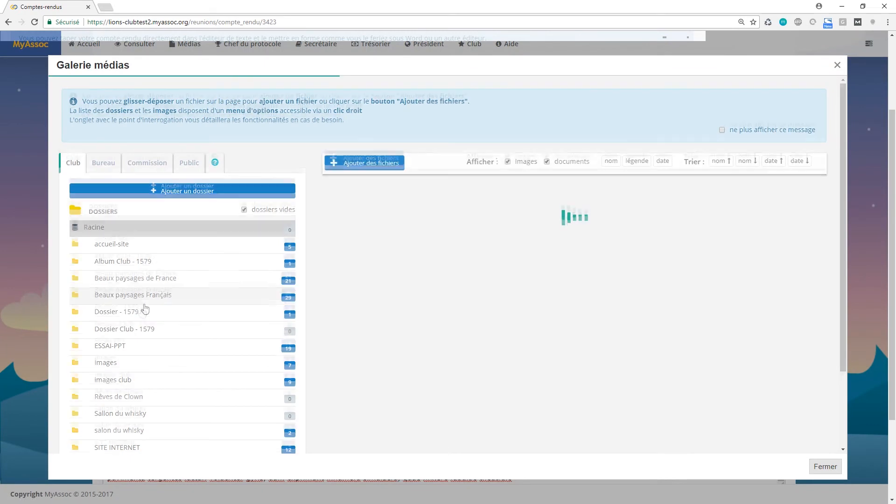
pyautogui.scroll(-2, 139, 326)
pyautogui.click(121, 386)
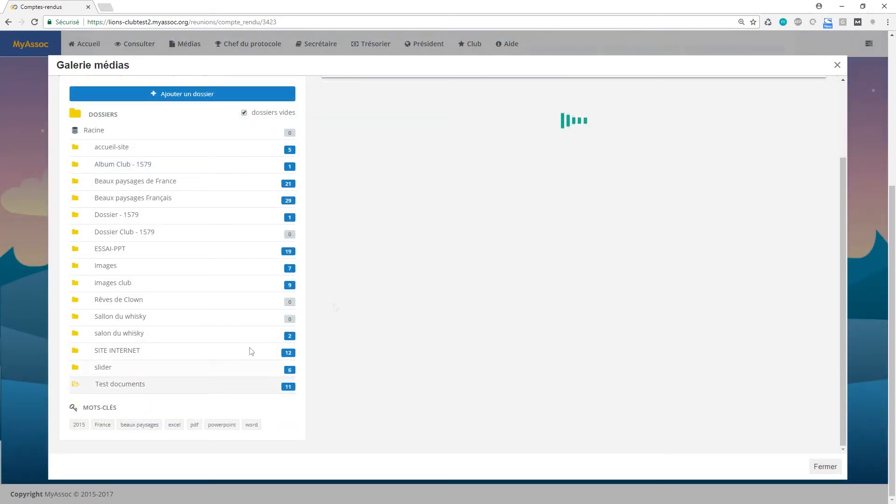
pyautogui.scroll(3, 515, 248)
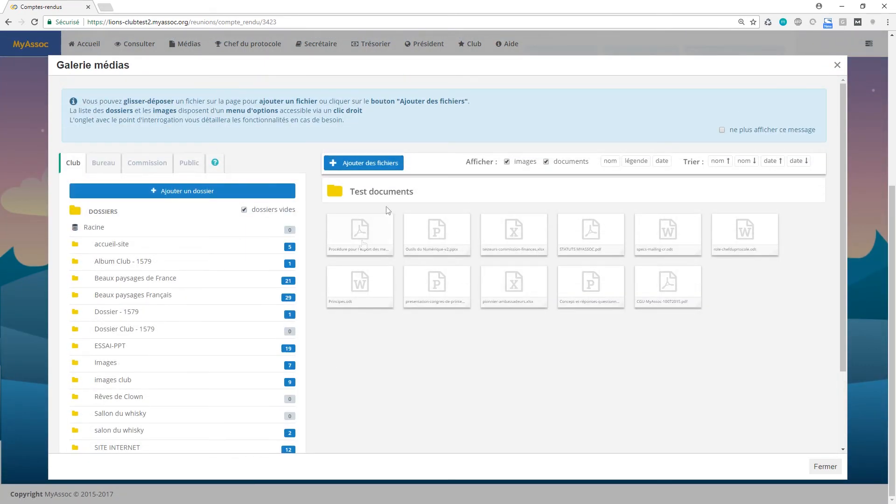
pyautogui.click(386, 168)
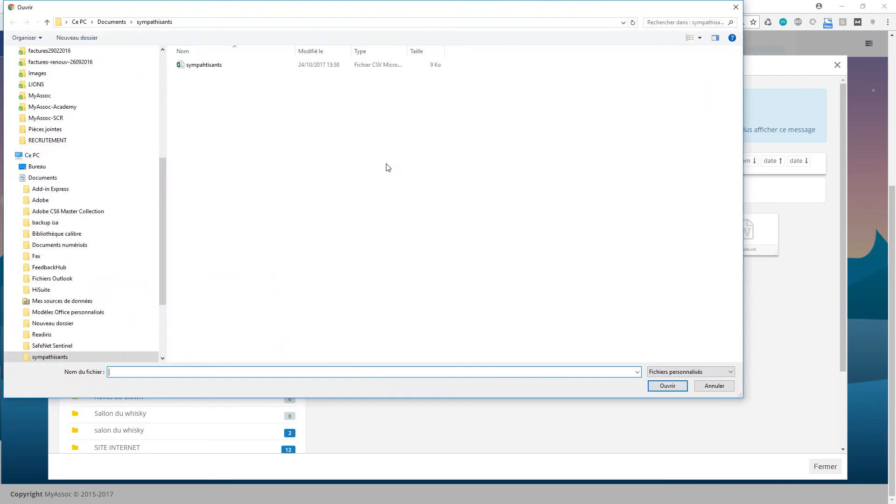
pyautogui.doubleClick(209, 65)
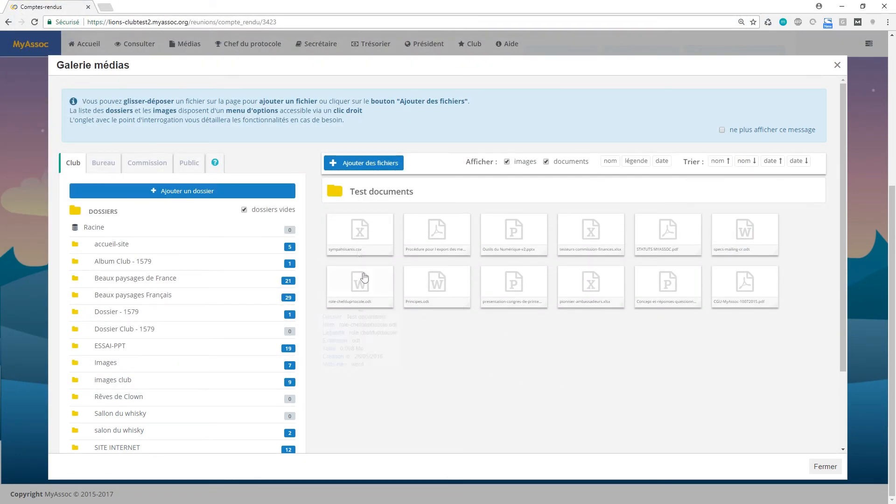
pyautogui.click(352, 239)
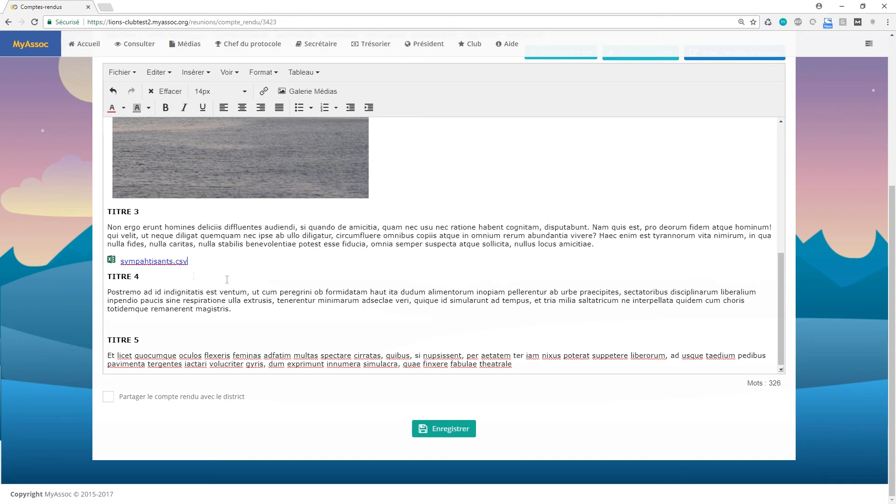
# Save the meeting report without sharing it with the district
pyautogui.scroll(3, 240, 276)
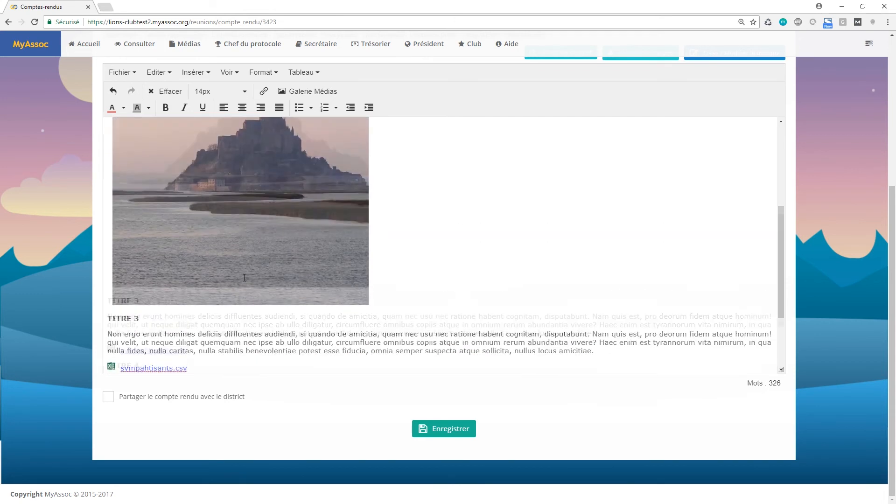
pyautogui.scroll(-3, 243, 275)
pyautogui.scroll(3, 226, 266)
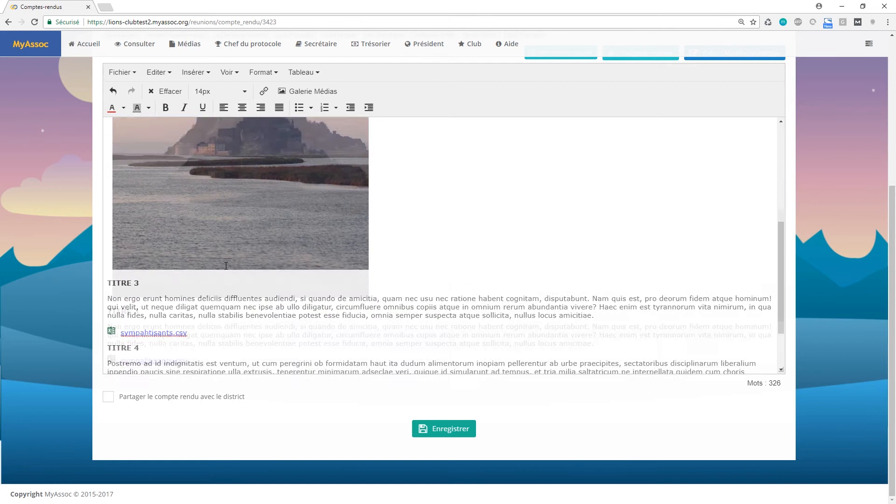
pyautogui.scroll(-3, 226, 266)
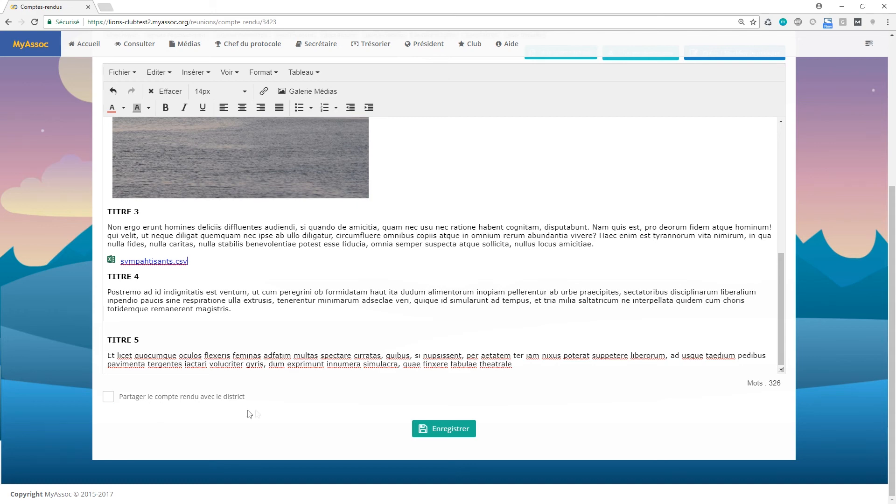
pyautogui.scroll(3, 591, 444)
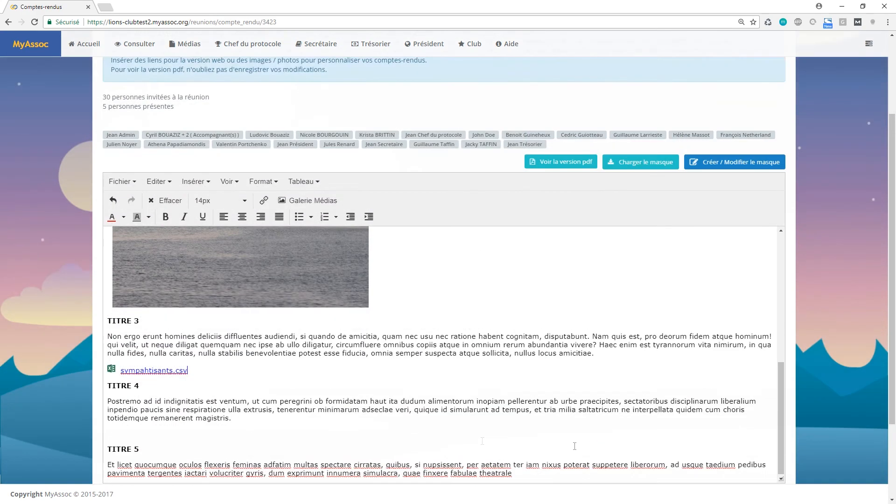
pyautogui.scroll(-3, 254, 436)
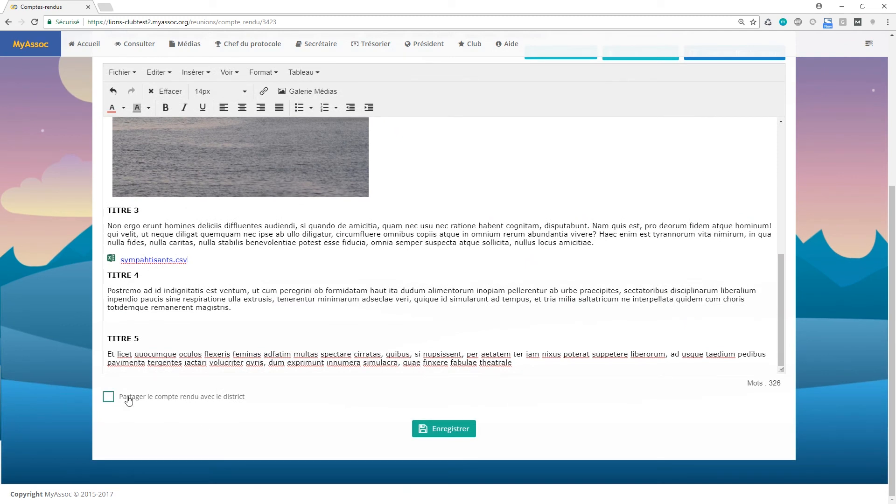
pyautogui.click(451, 429)
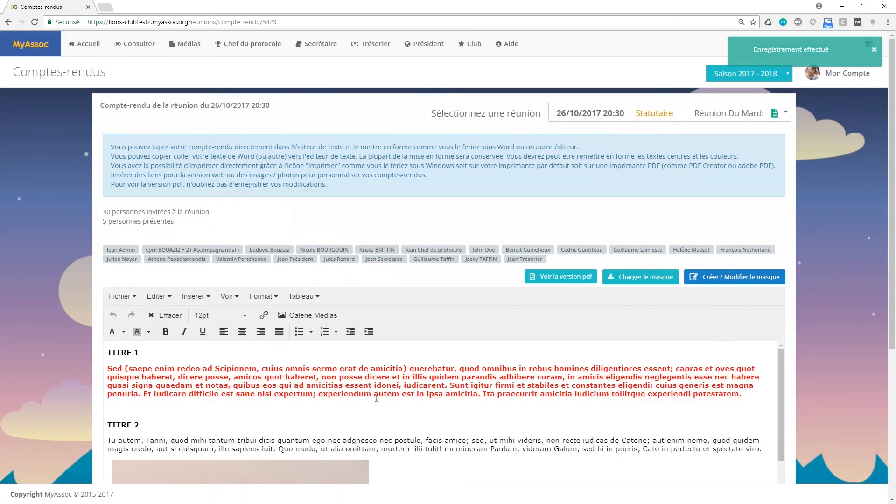
pyautogui.scroll(-10, 376, 398)
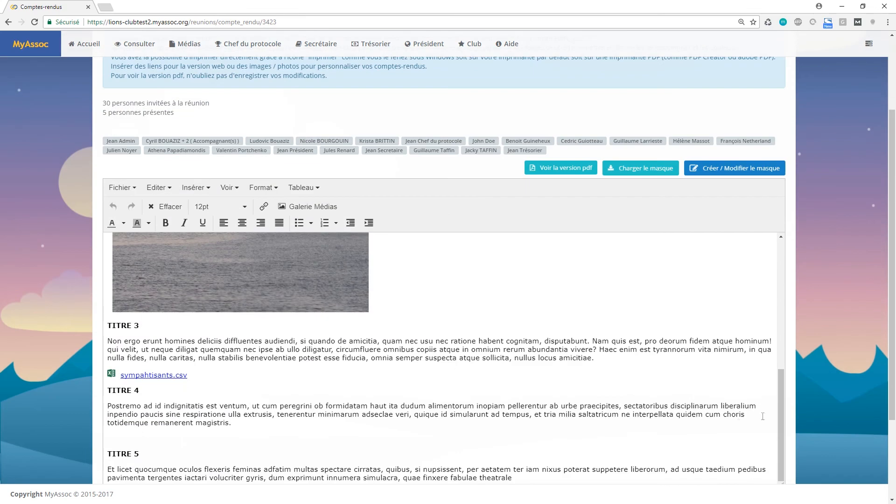
pyautogui.scroll(-3, 763, 416)
pyautogui.scroll(5, 640, 400)
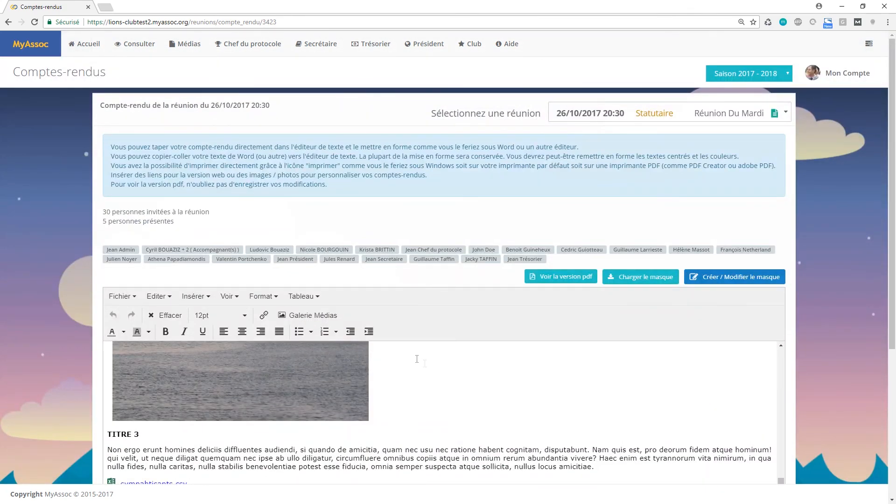
pyautogui.scroll(-5, 716, 395)
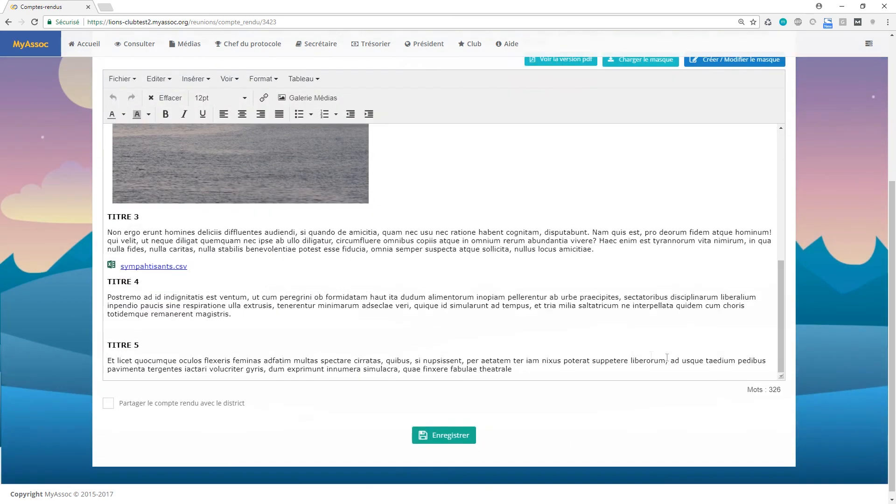
pyautogui.scroll(5, 474, 328)
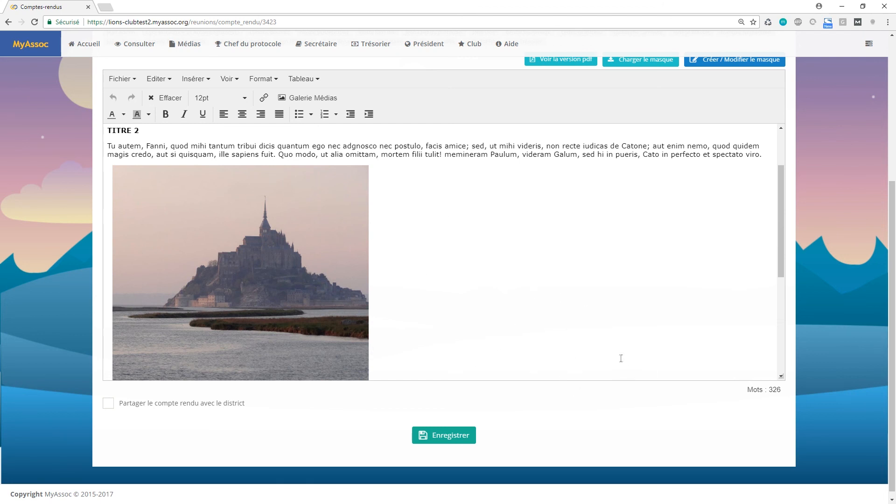
pyautogui.scroll(2, 623, 359)
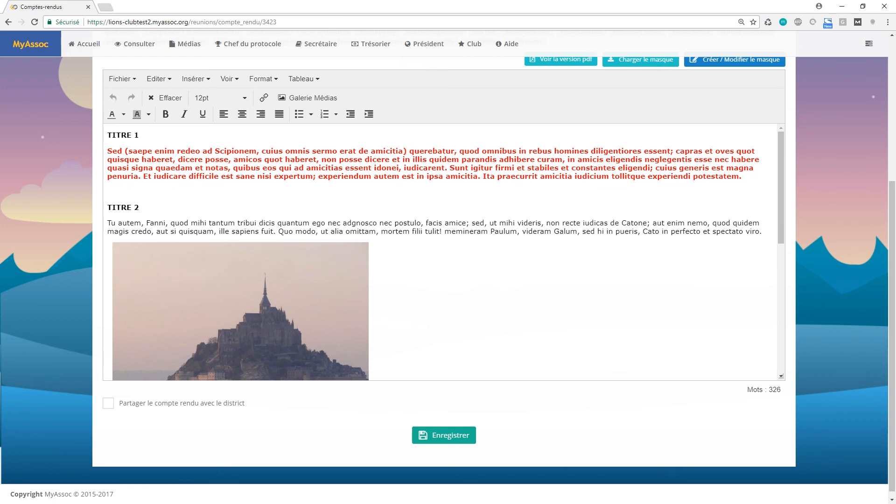